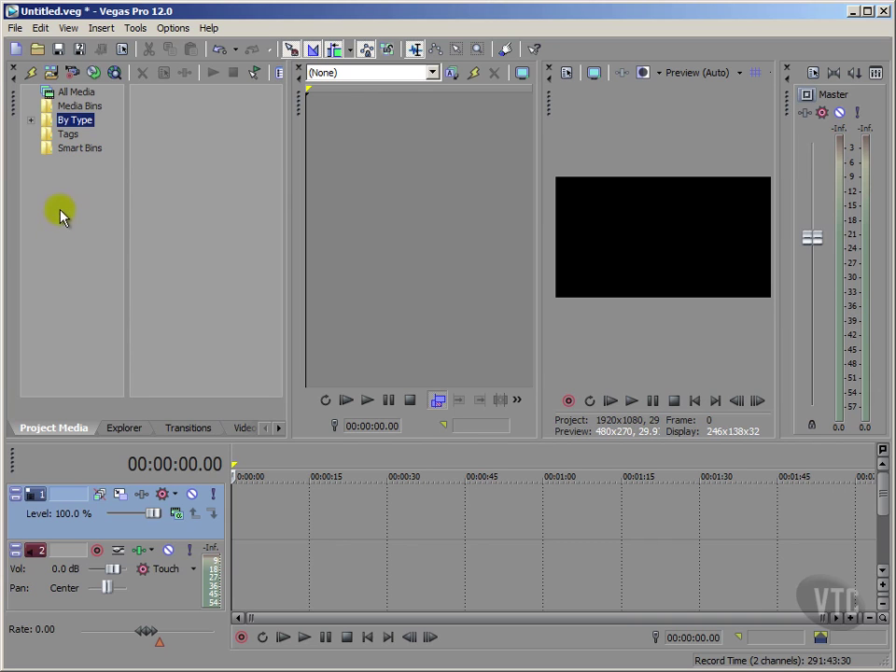
- List the project's media by type as stills and preview the image _DP_2099.tif
left_click(33, 120)
left_click(68, 162)
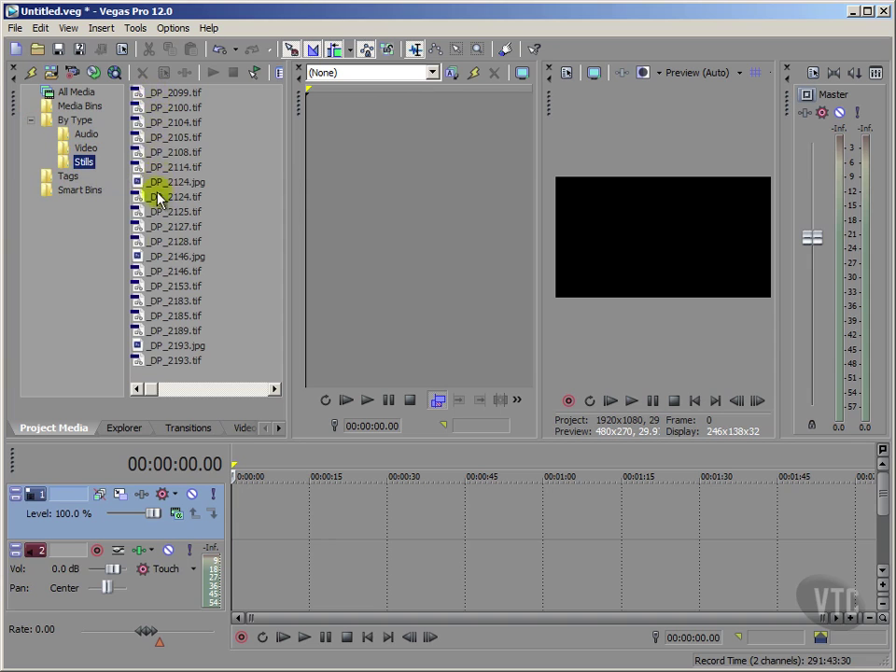
mouse_move(159, 391)
left_mouse_down()
mouse_move(204, 398)
mouse_move(143, 388)
left_mouse_up()
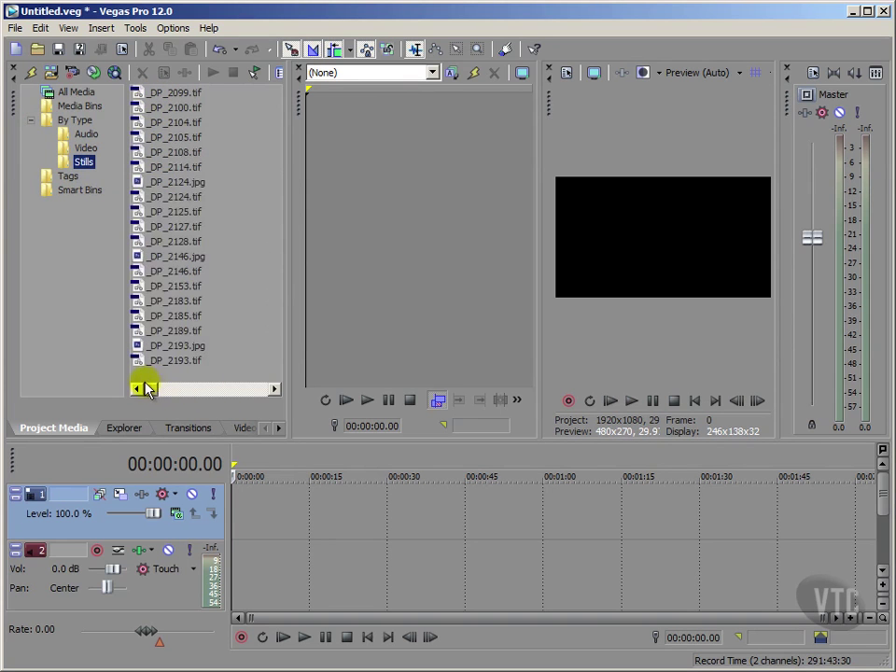
left_click(140, 93)
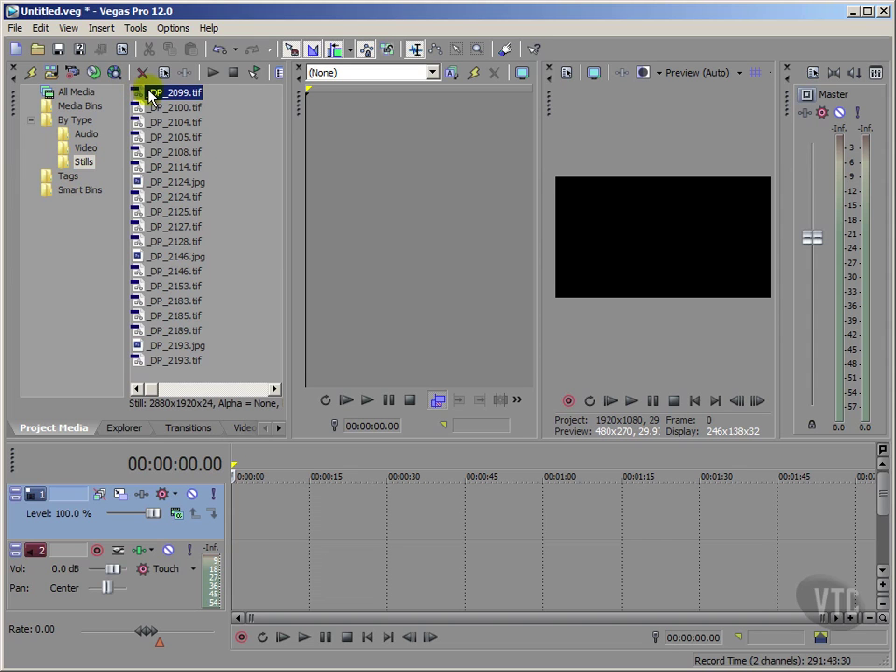
left_click(214, 73)
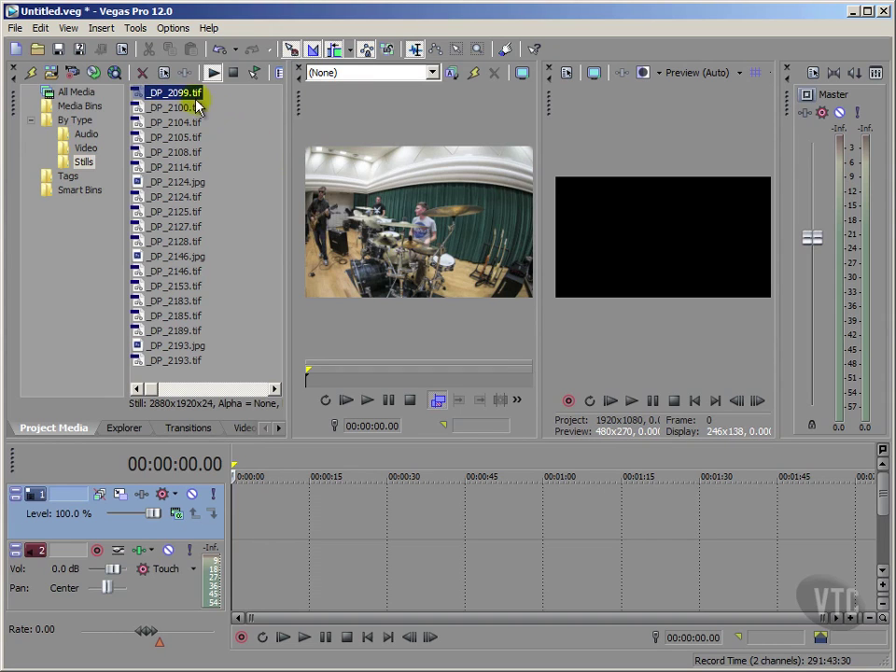
left_click(231, 74)
- Place the still _DP_2099.tif at the start of the video track, inspect its length and remove it again
left_click_drag(140, 91, 241, 518)
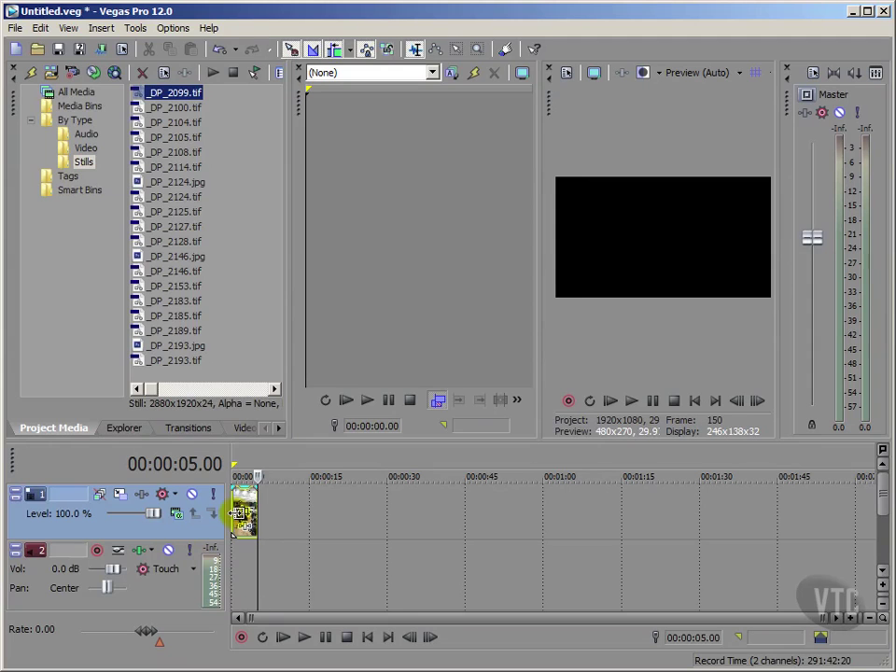
left_click_drag(820, 618, 336, 620)
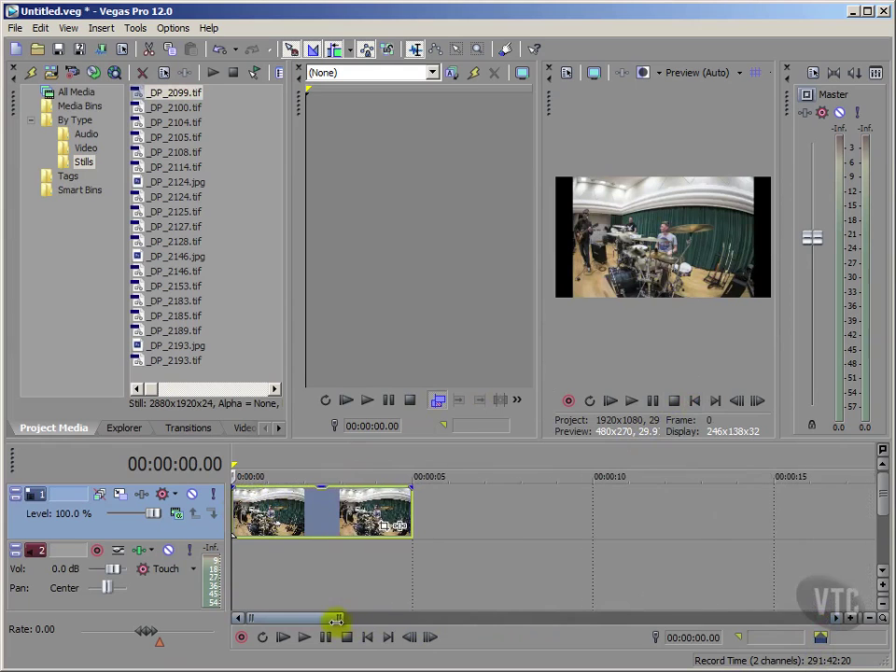
left_click(356, 566)
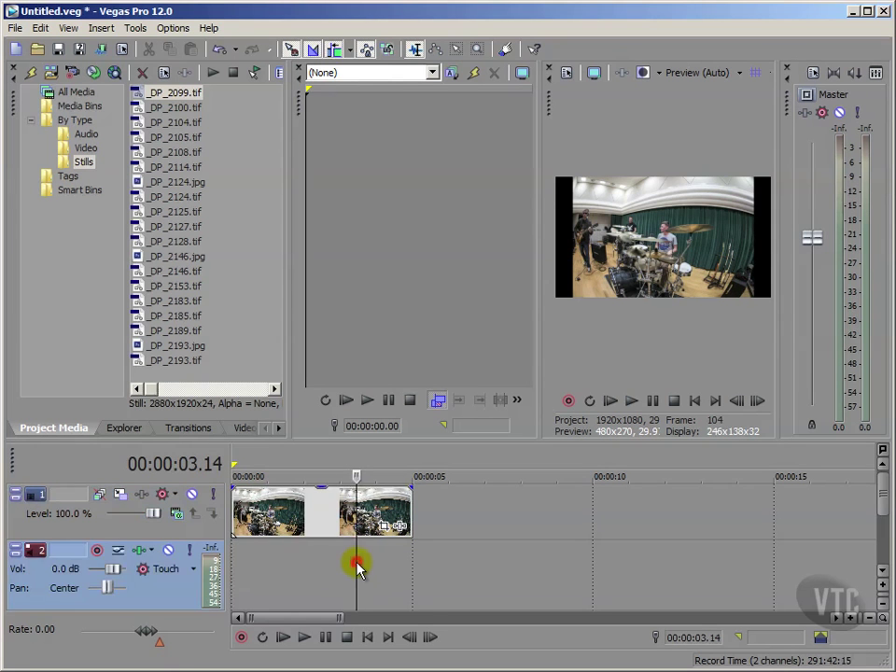
left_click(280, 508)
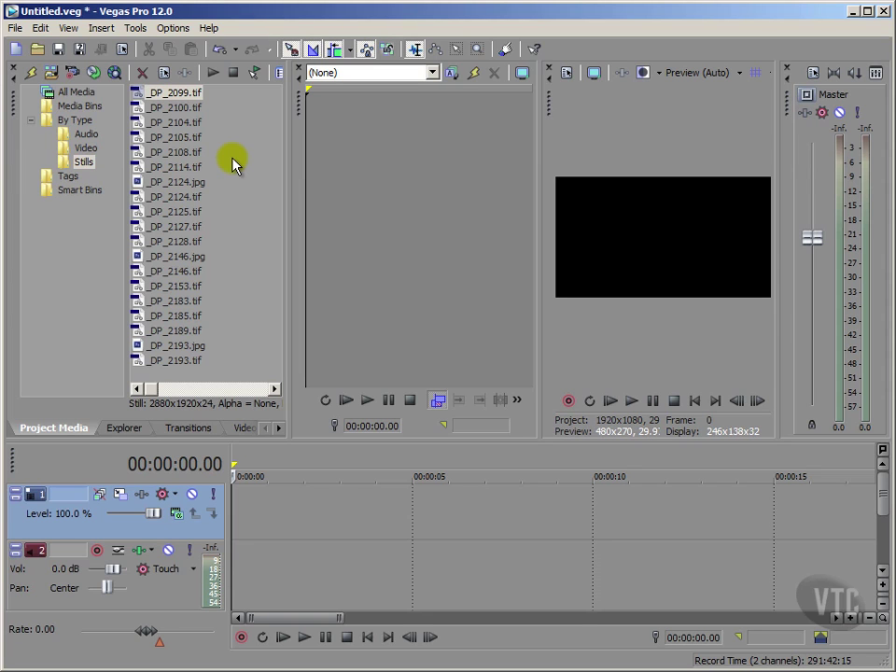
- Enable automatic overlapping of multiple selected media when added in the editing preferences
left_click(174, 35)
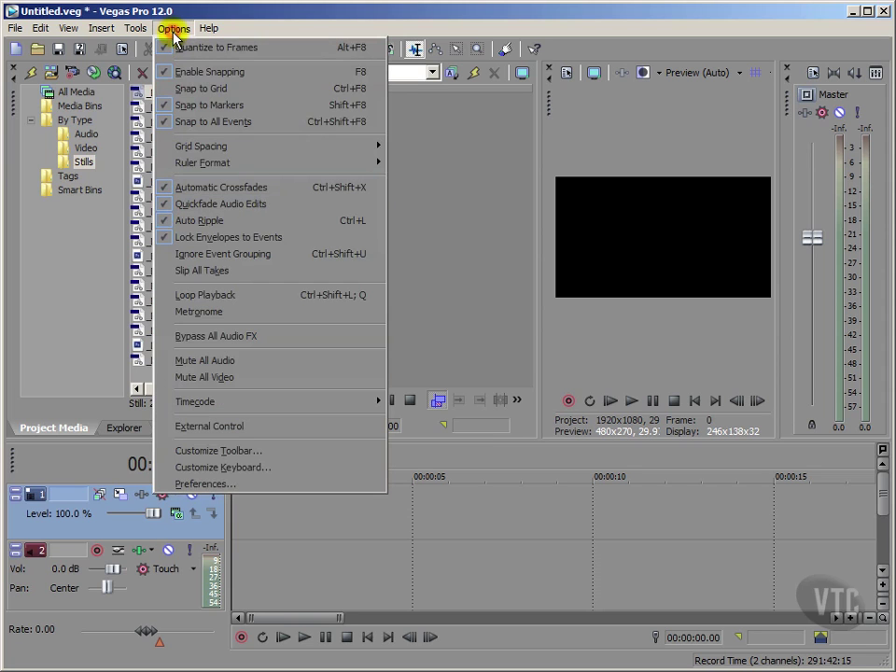
left_click(199, 483)
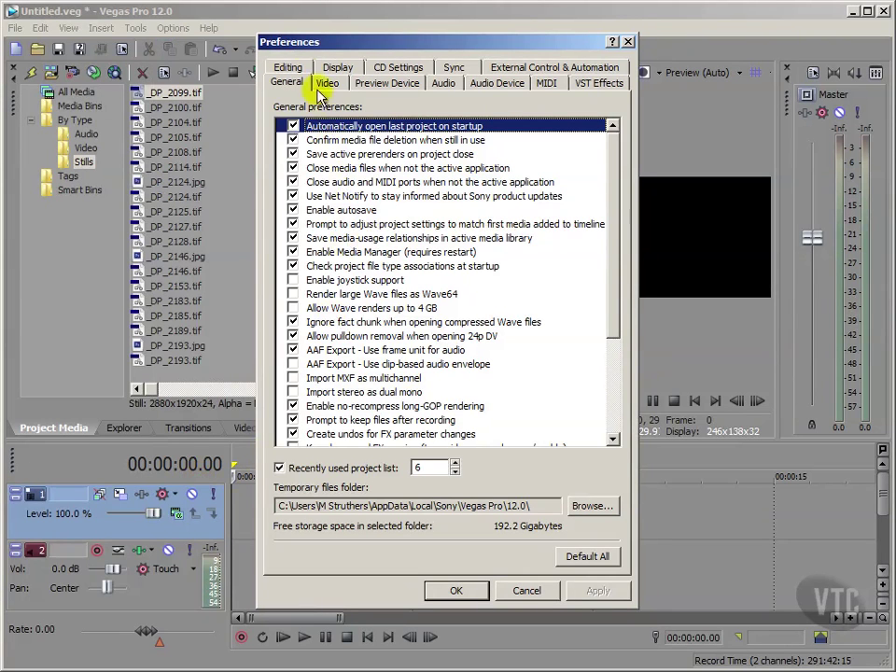
left_click(291, 67)
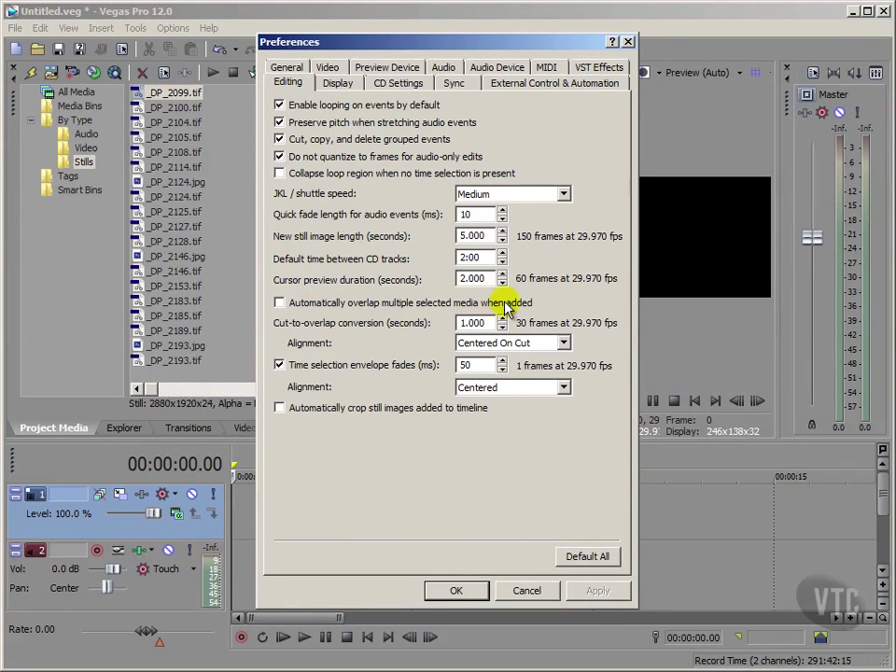
left_click(279, 302)
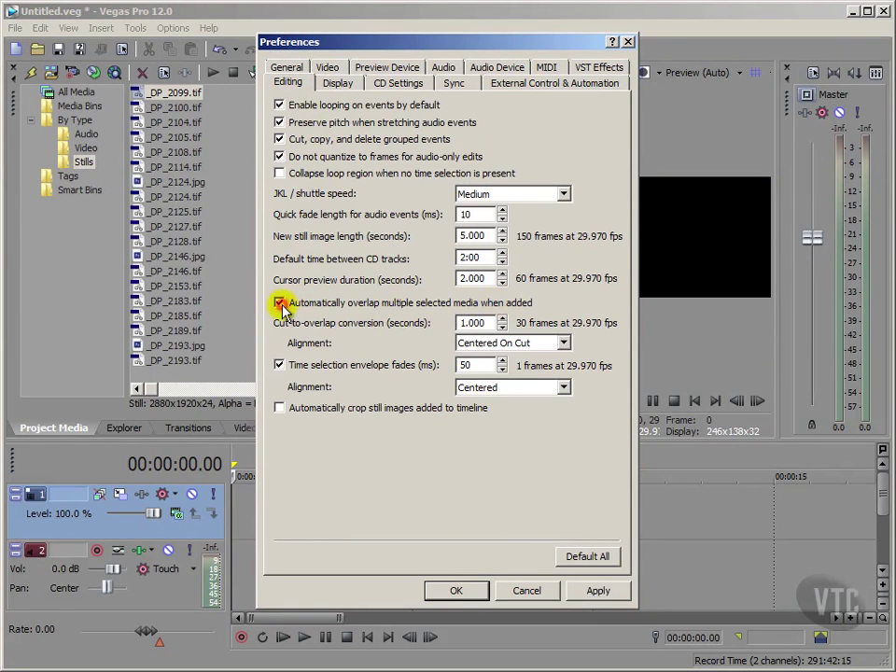
left_click(458, 591)
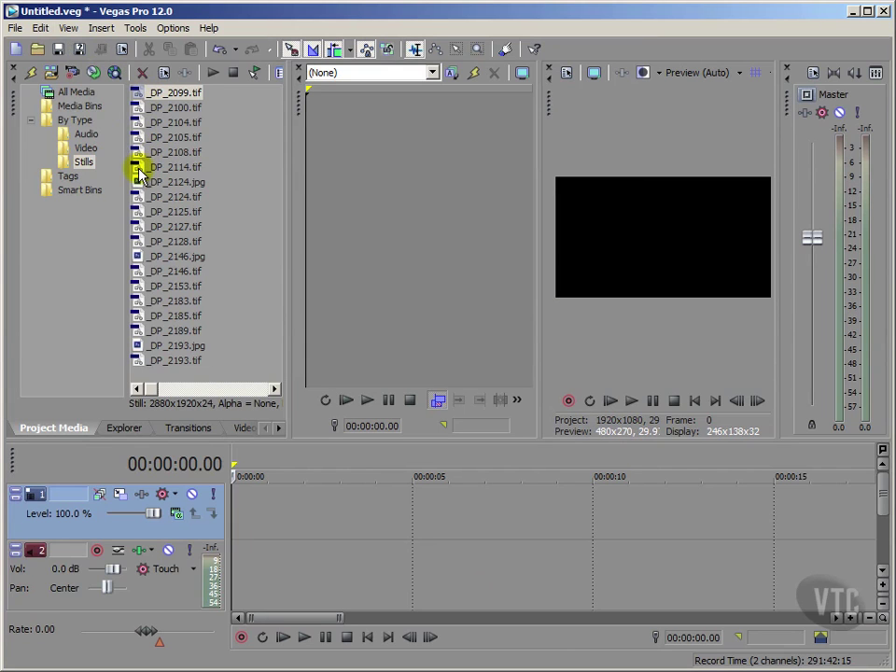
- Add the stills _DP_2099.tif through _DP_2114.tif to the start of the video track and append _DP_2124.jpg through _DP_2193.tif after them
left_click_drag(138, 174, 247, 508)
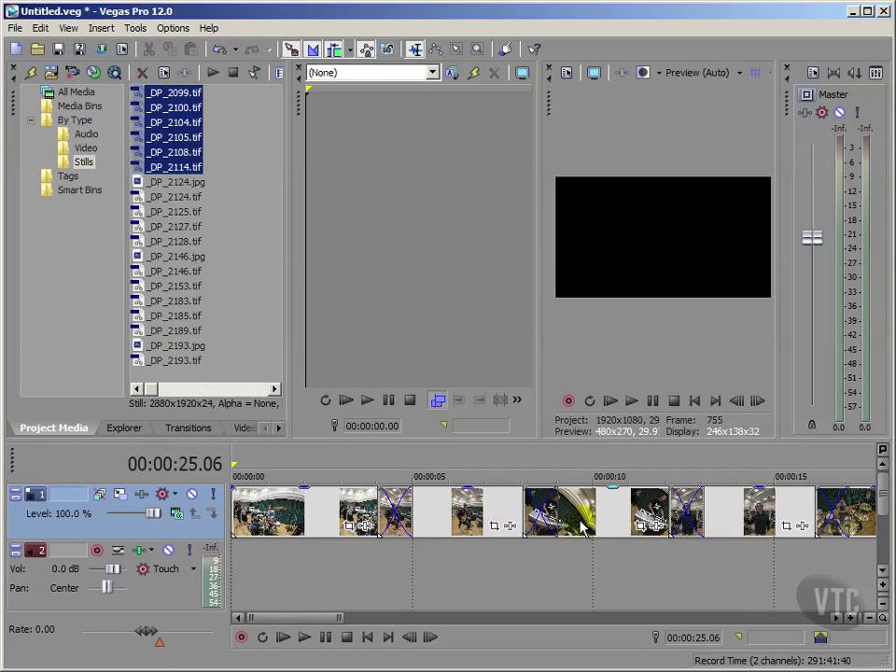
left_click(756, 400)
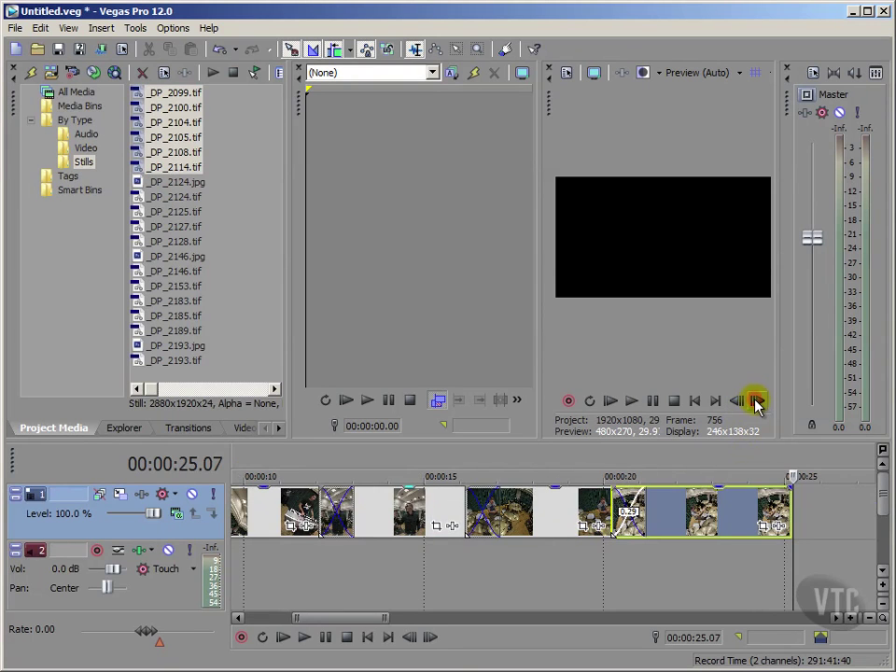
left_click(142, 181)
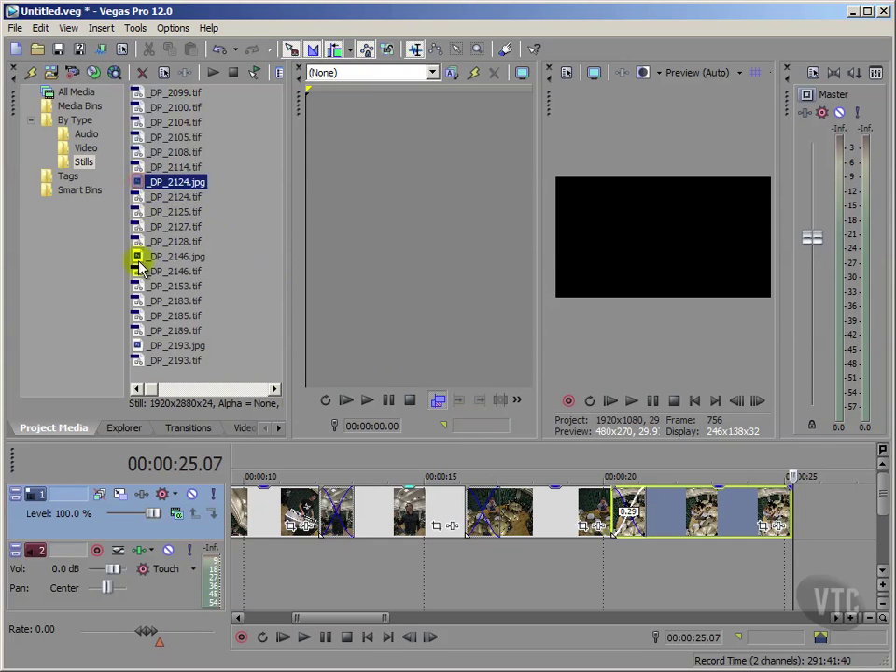
left_click(140, 359, "shift")
left_click_drag(172, 196, 802, 505)
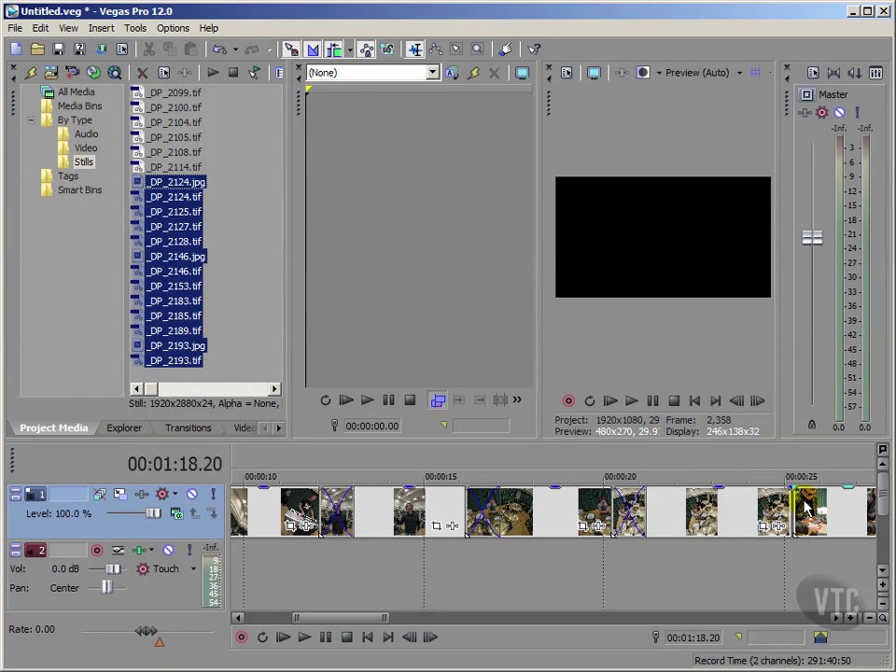
left_click(694, 401)
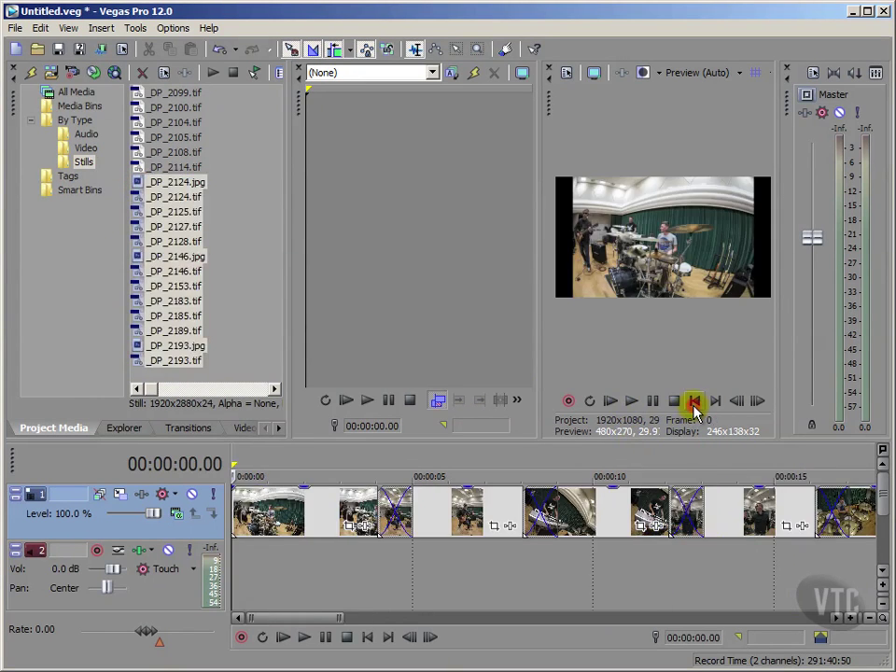
- Check the project's audio files and the media in the Explorer folder for a song to use
left_click(260, 338)
left_click(81, 286)
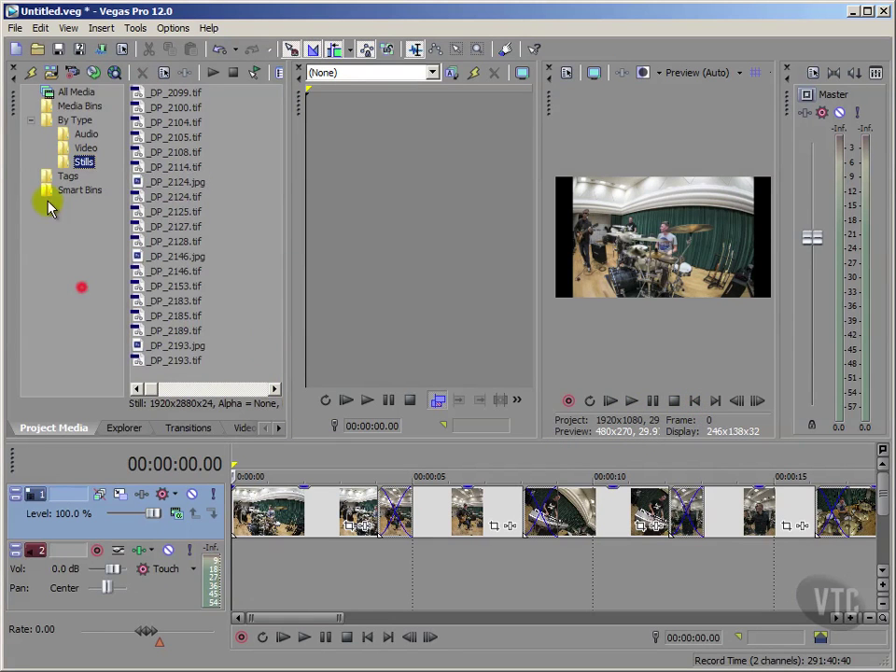
left_click(63, 136)
left_click(141, 108)
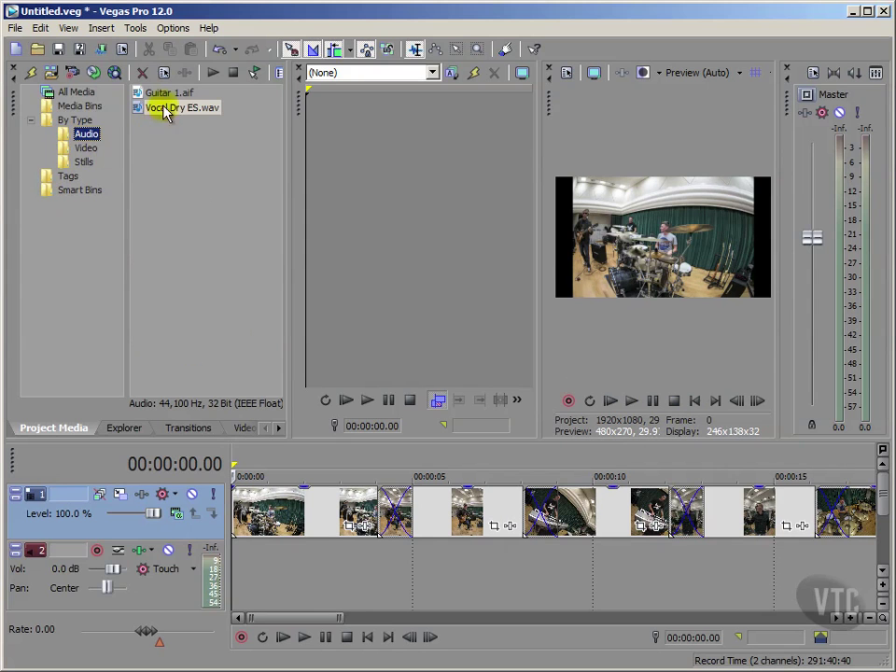
left_click(123, 426)
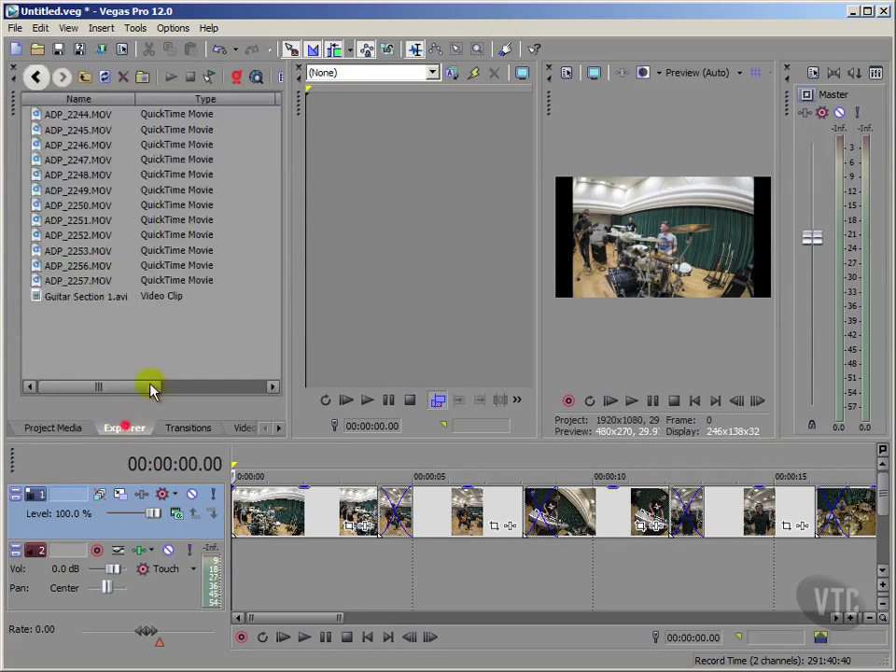
- Import Wasted Tension (Master).m4a from the Audio folder and place it on the audio track beneath the stills
left_click(17, 28)
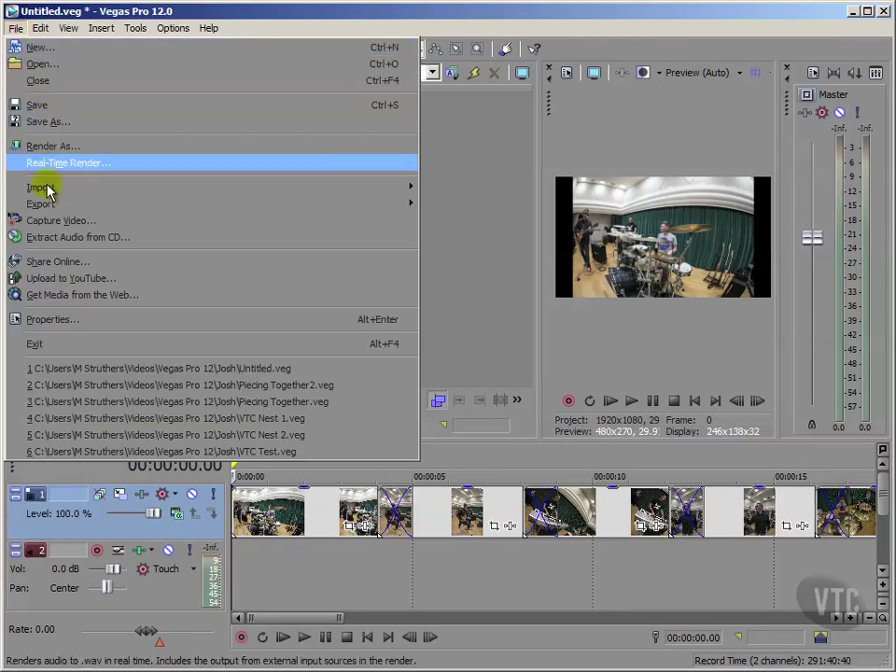
mouse_move(380, 189)
left_click(435, 187)
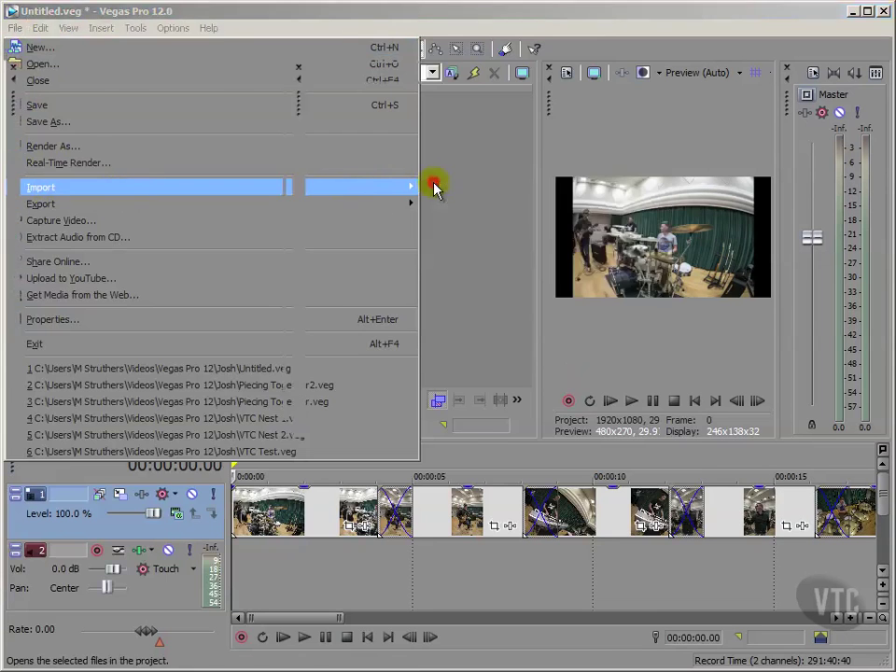
left_click(560, 94)
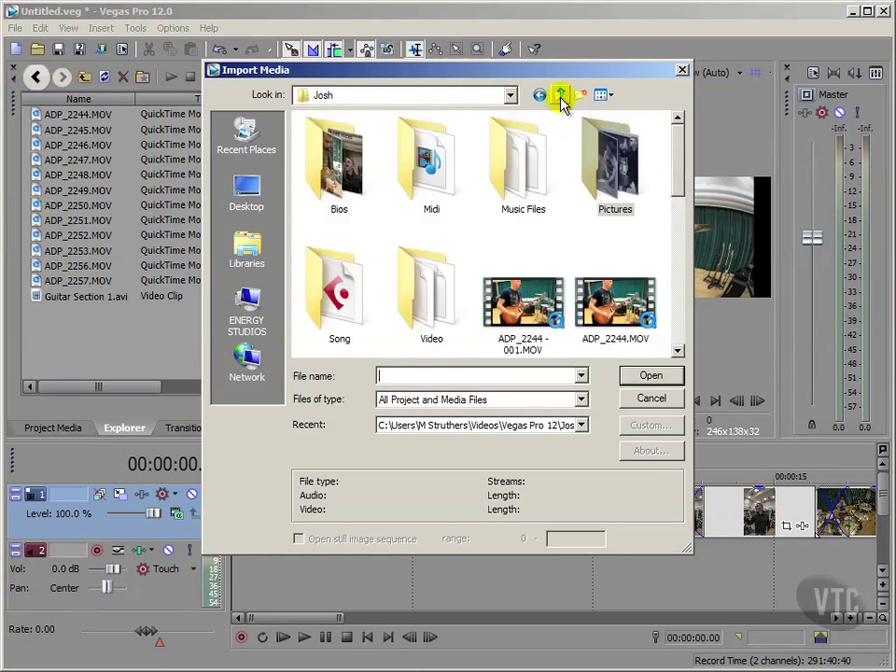
double_click(326, 300)
double_click(336, 166)
left_click_drag(677, 131, 678, 299)
double_click(390, 120)
scroll(379, 320, "down", 1)
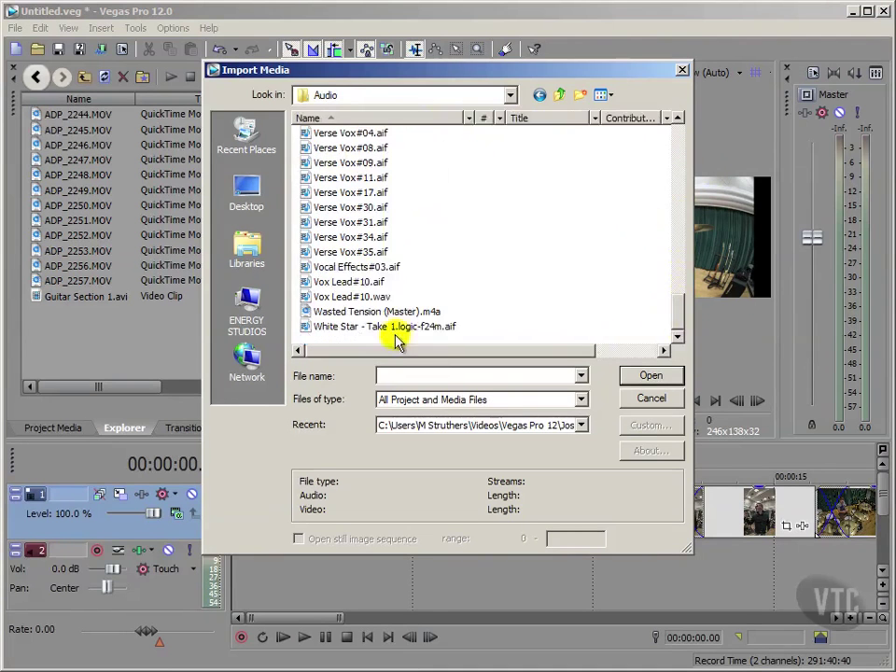
left_click(338, 314)
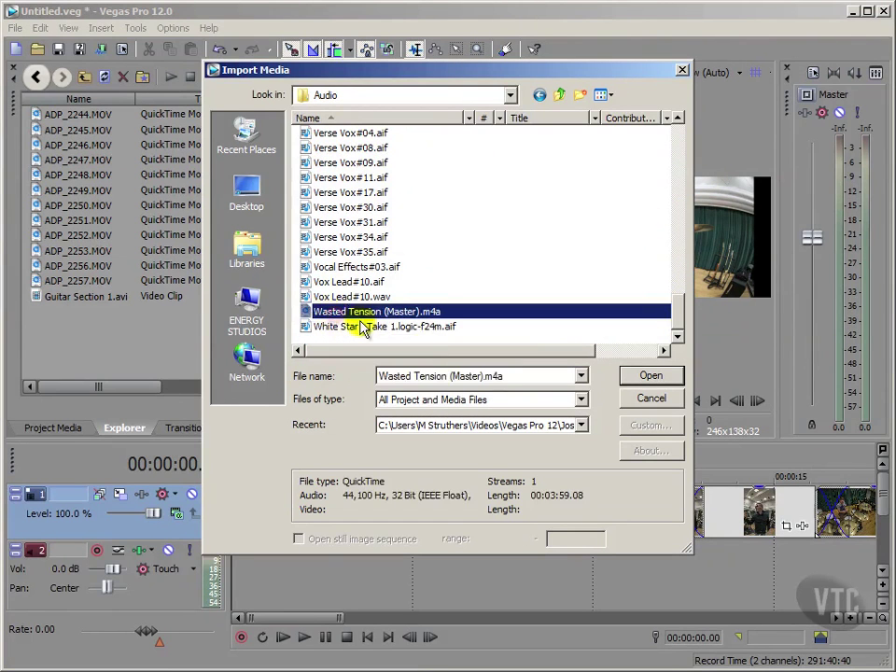
left_click(643, 376)
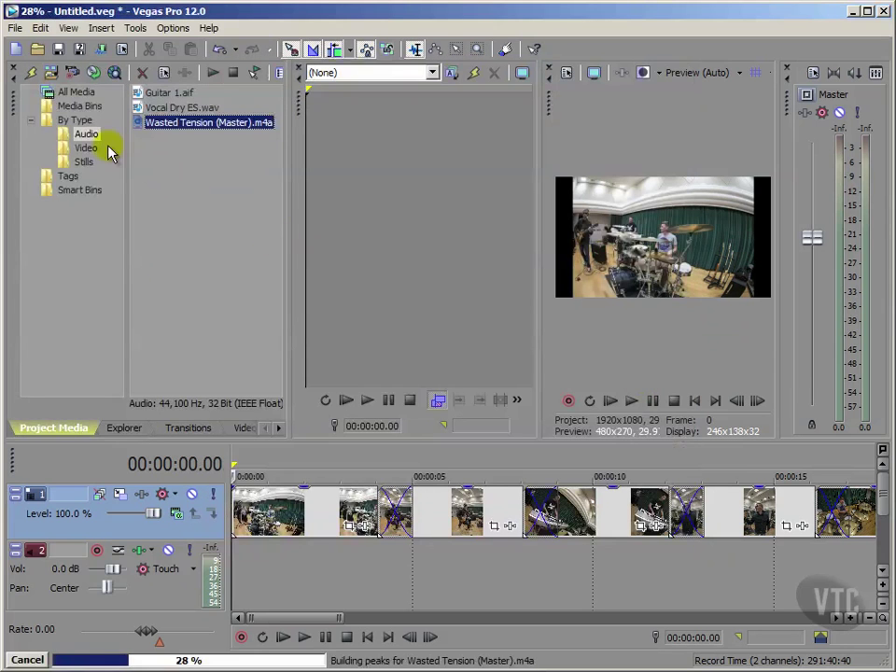
left_click_drag(146, 124, 269, 550)
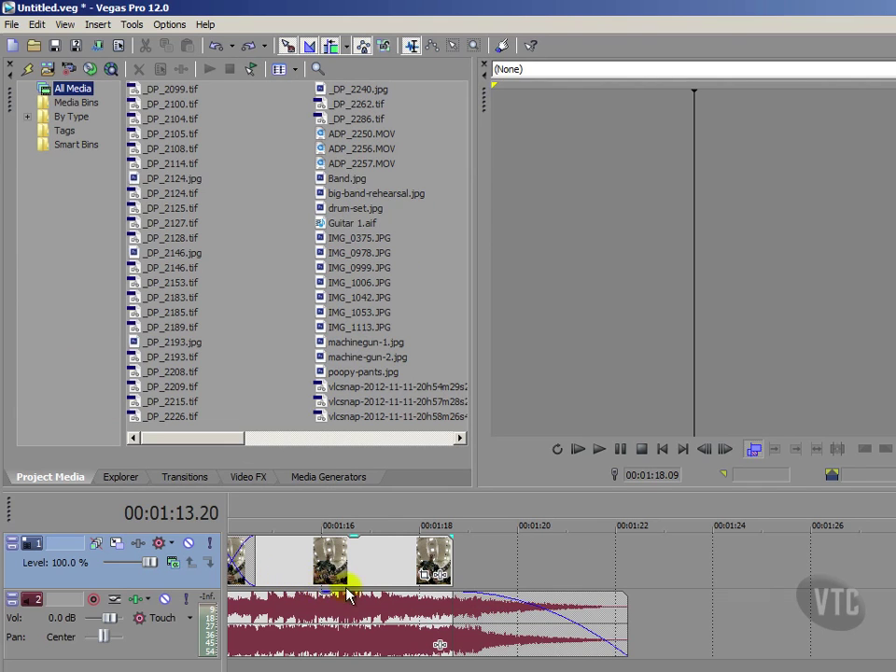
- Adjust the fade-out at the end of the song's audio event and play the timeline
left_click(468, 604)
left_click(469, 604)
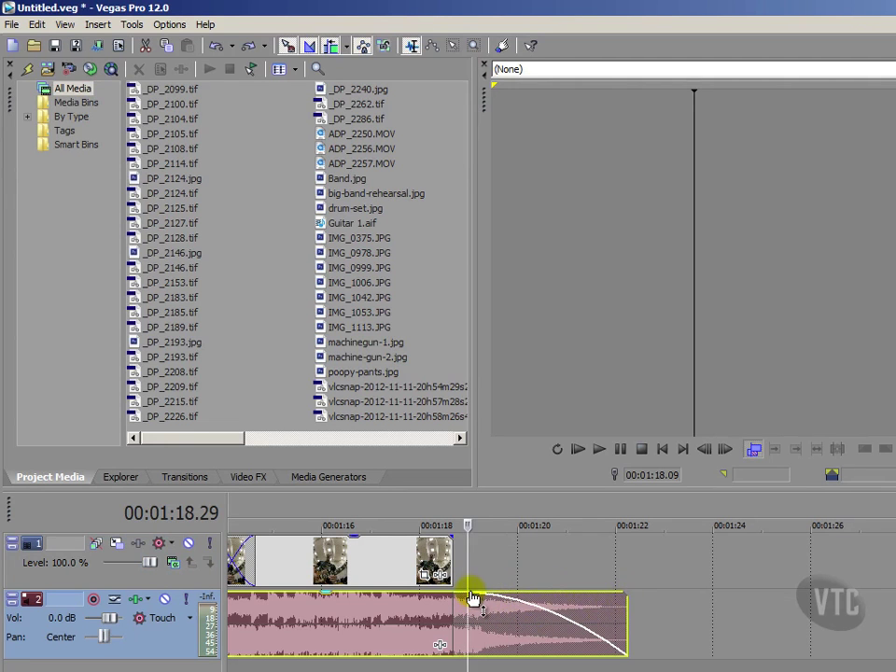
left_click_drag(474, 593, 485, 593)
left_click_drag(551, 598, 456, 606)
left_click(252, 504)
key("space")
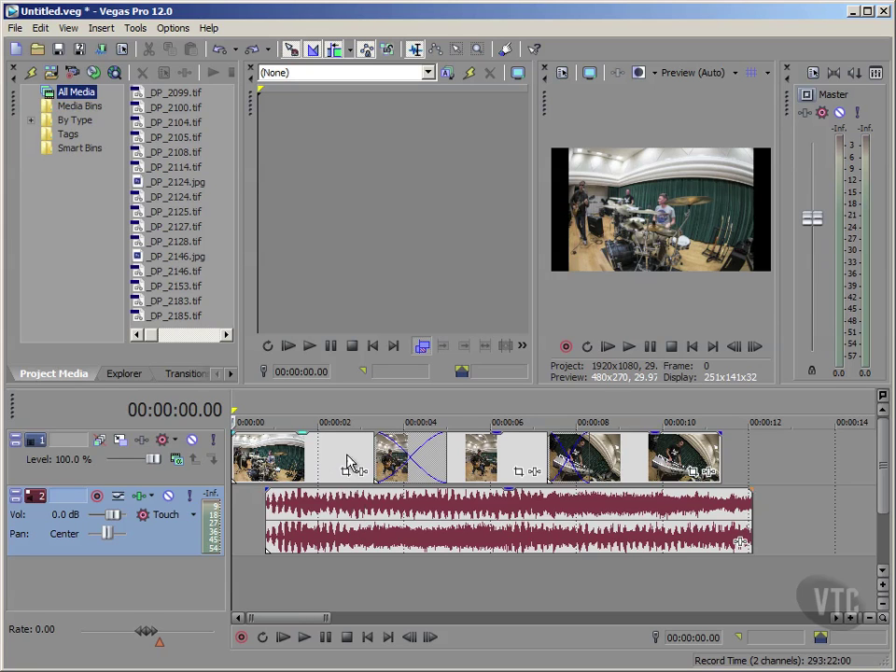
- Preview the first three stills at 00:00:02.00, 00:00:05.26 and 00:00:09.08 to examine how they fill the frame
left_click(318, 408)
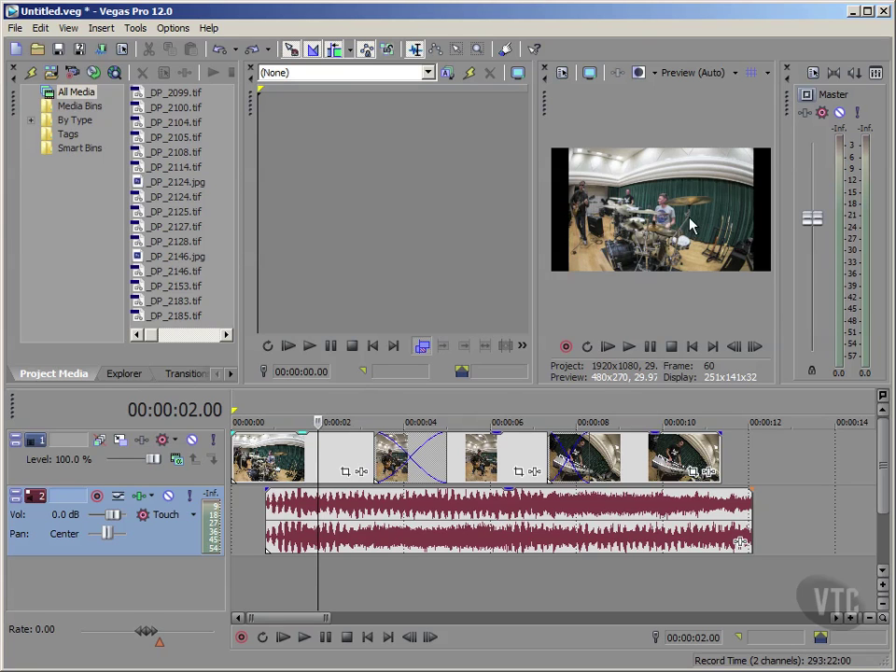
left_click(484, 409)
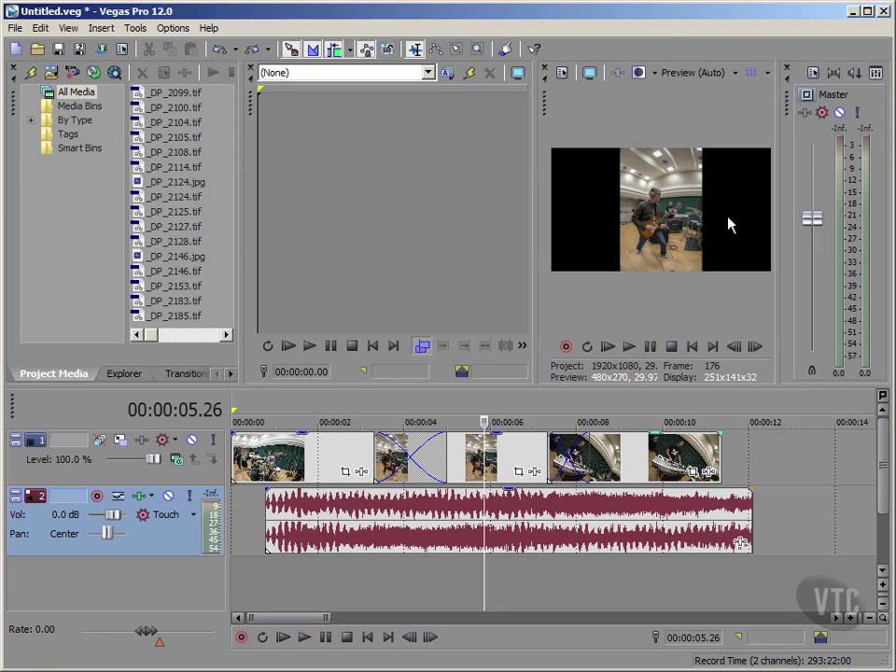
left_click(630, 411)
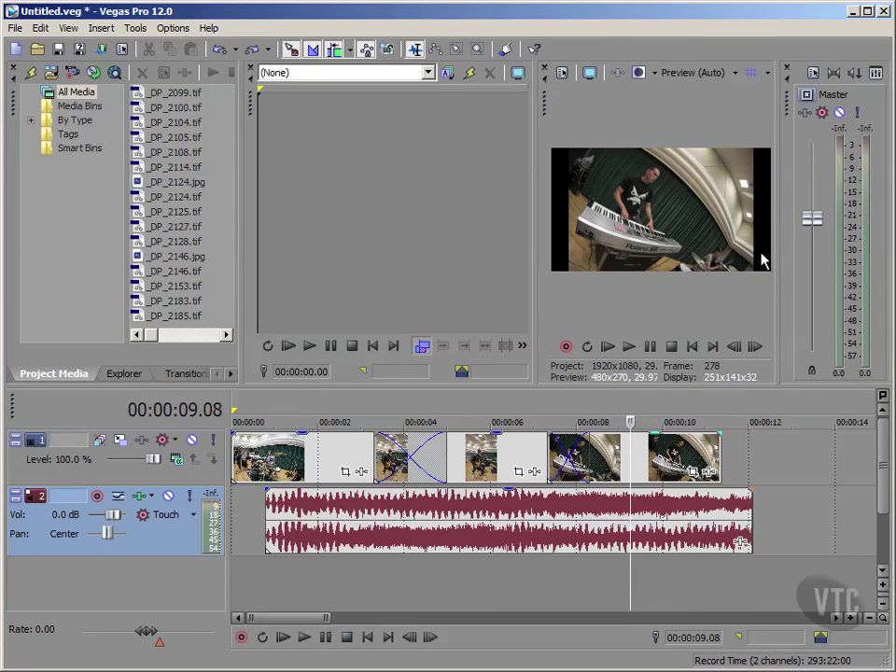
- Delete the audio event from track 2 and enlarge the video track's height to show bigger thumbnails
left_click(309, 509)
key("Delete")
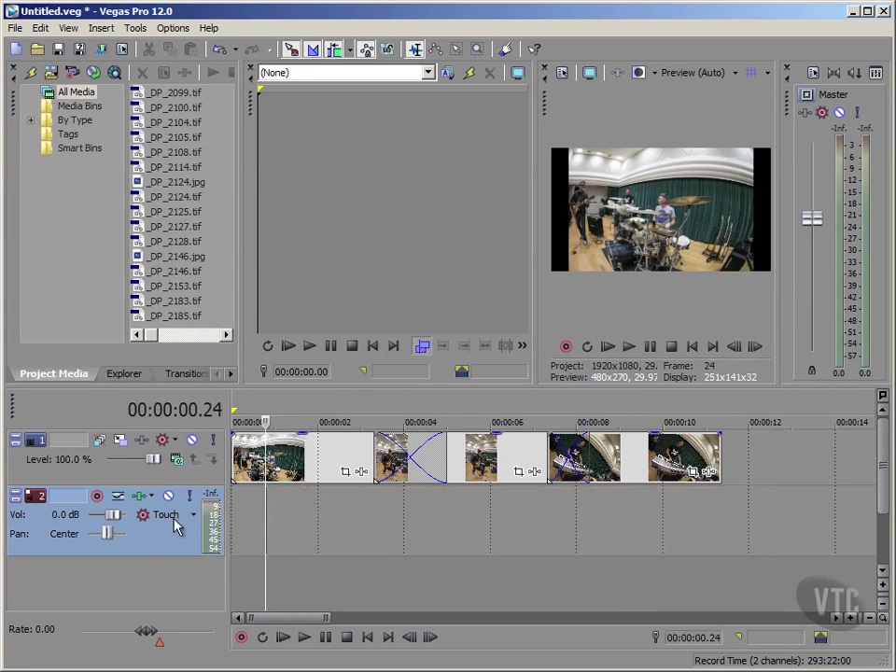
left_click_drag(184, 485, 174, 588)
left_click_drag(327, 617, 301, 620)
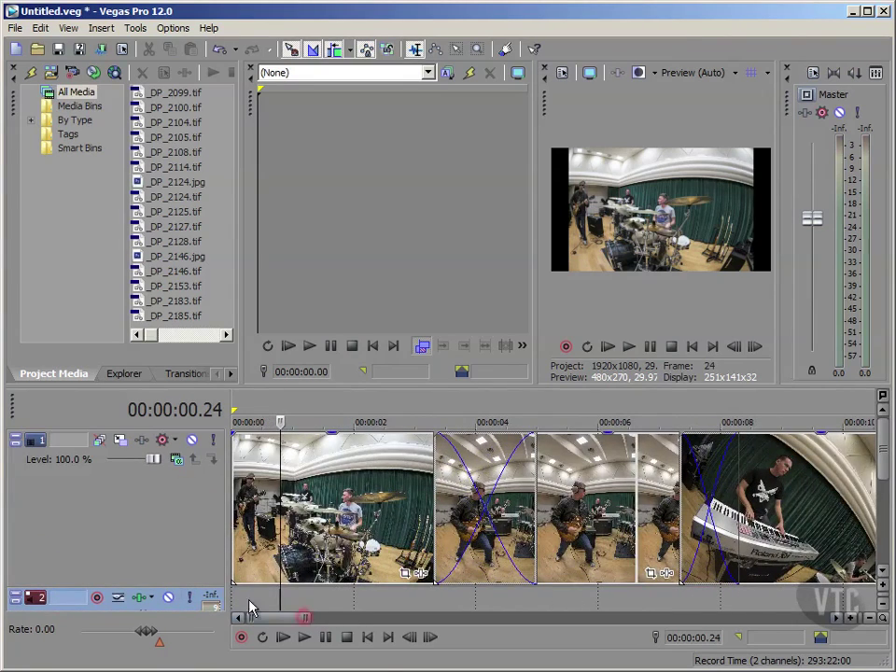
- Reduce the video track's height and select the second still with the cursor at 00:00:05.19
left_click_drag(205, 584, 205, 535)
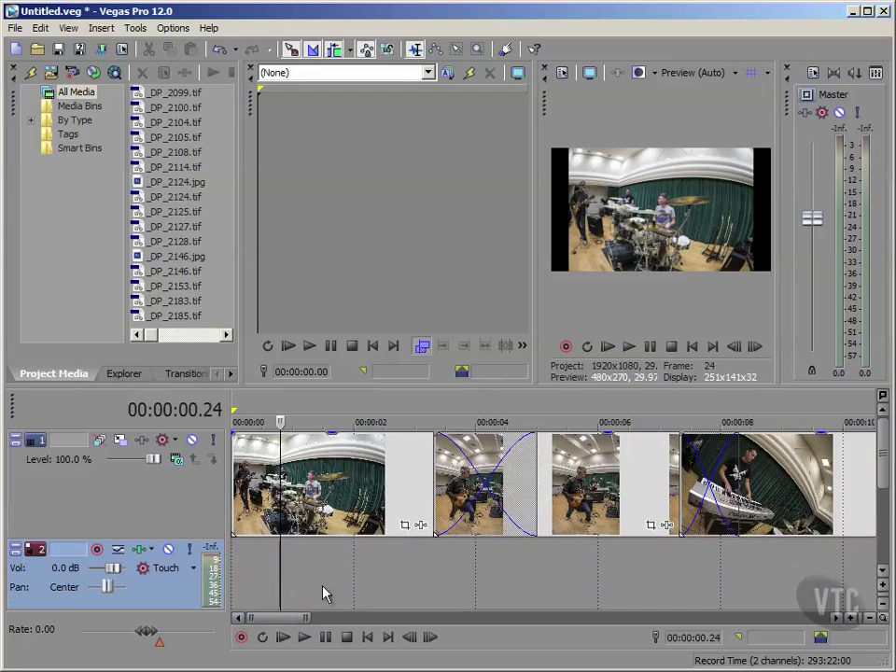
left_click(299, 465)
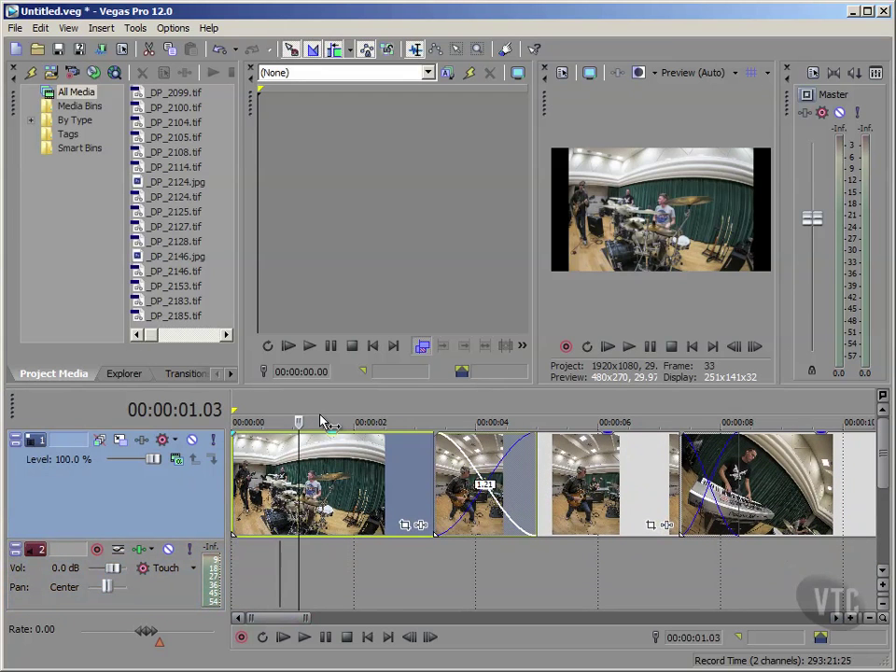
left_click(537, 418)
left_click(571, 471)
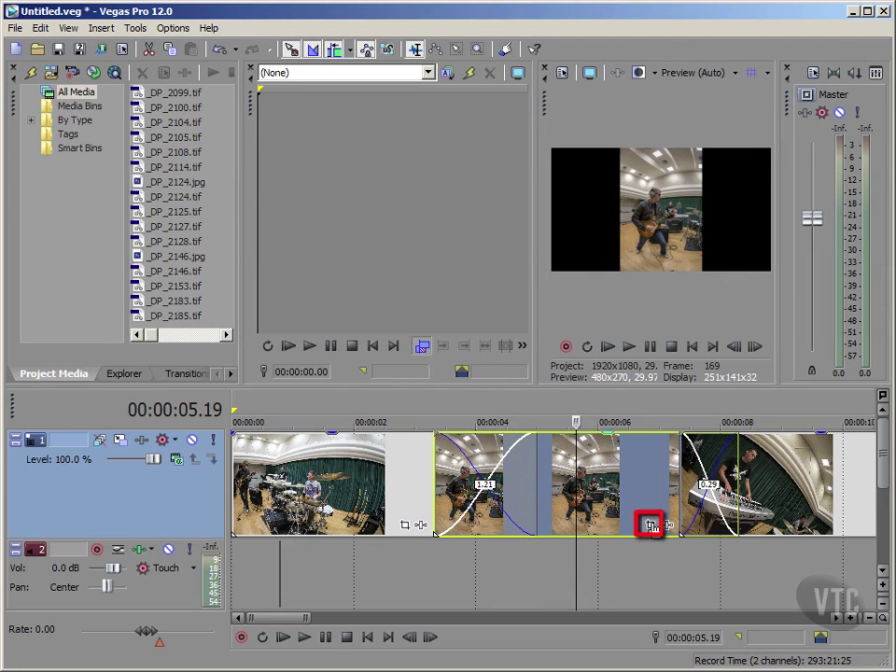
- Crop the second still, _DP_2100, to match the output aspect in Event Pan/Crop and close the crop window
left_click(651, 526)
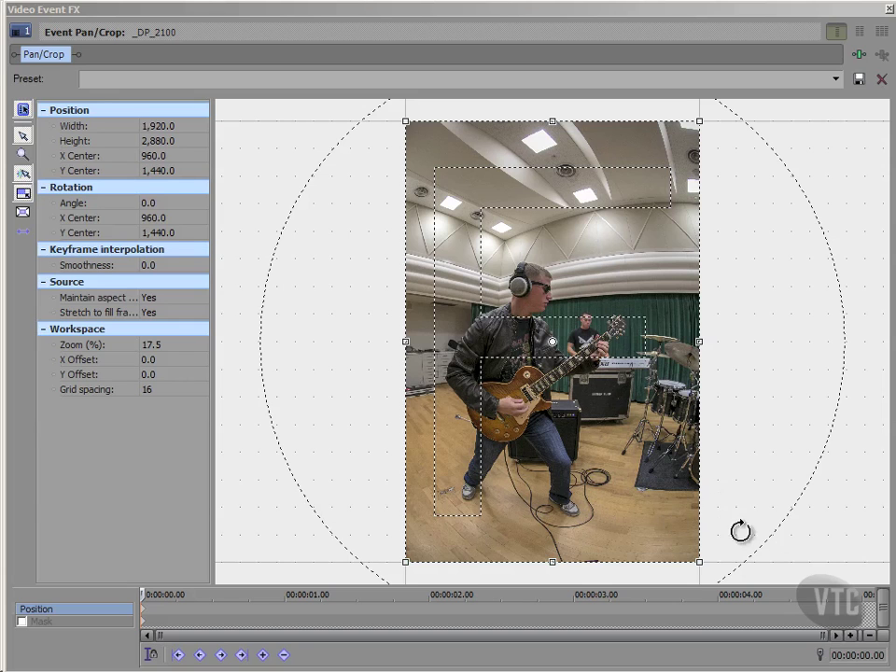
left_click(167, 453)
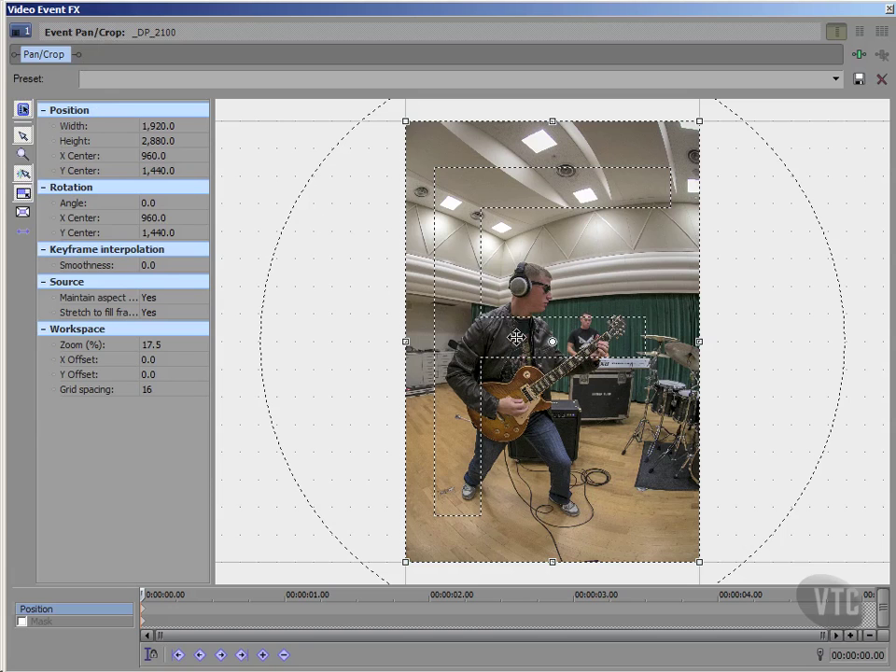
right_click(324, 180)
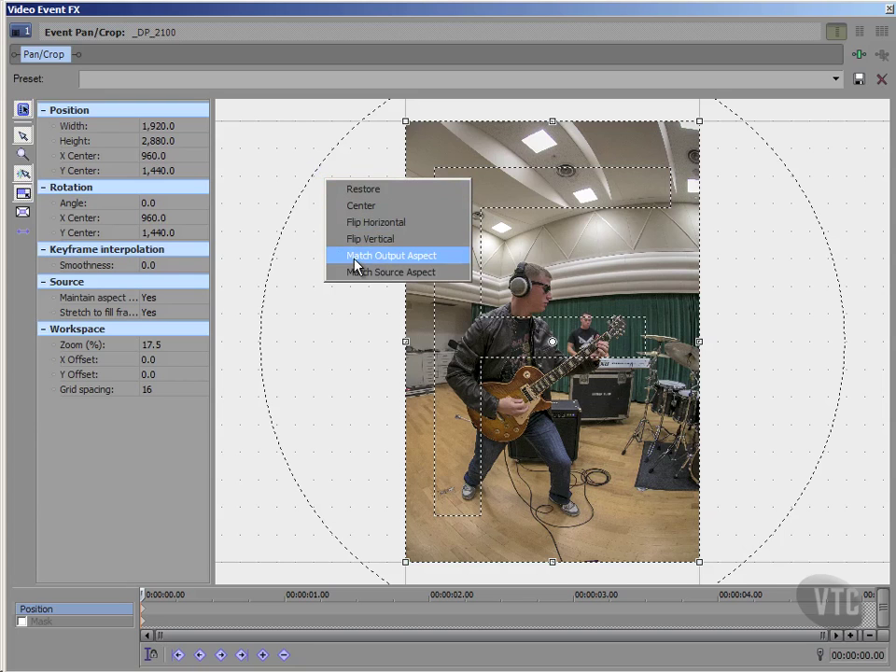
left_click(426, 256)
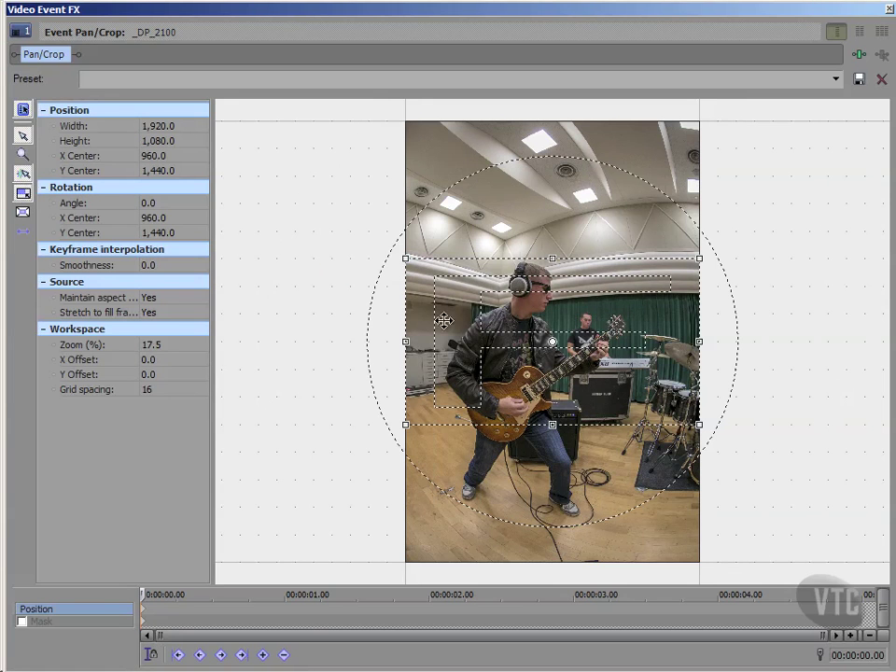
left_click(886, 11)
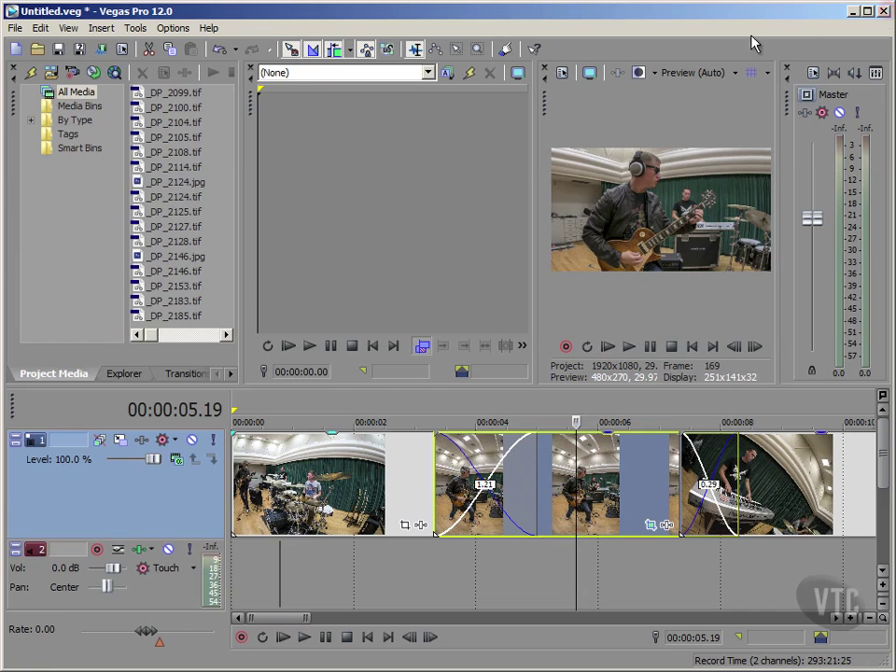